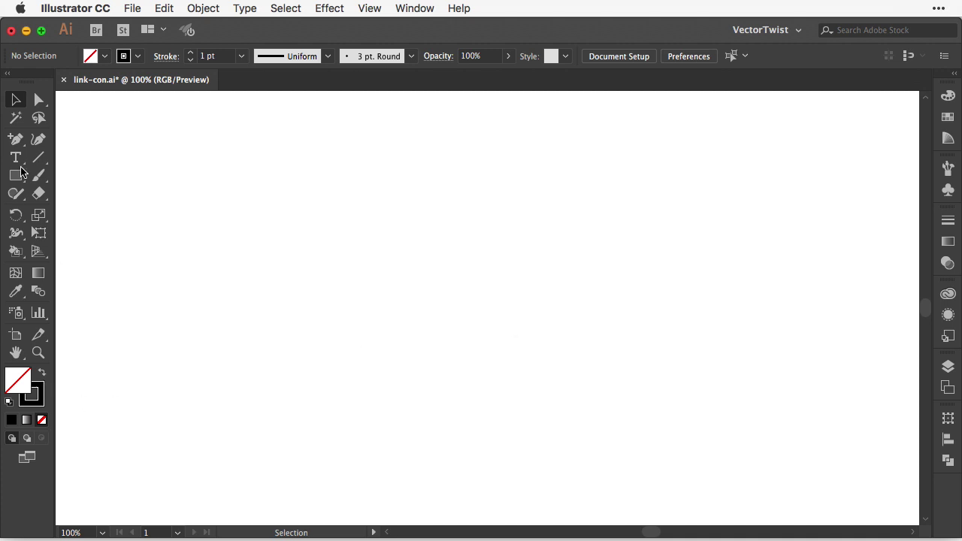
Step: Draw a roughly 150 × 273 pt rectangle and round its corners to 75 pt into a pill
{"action": "key", "text": "m"}
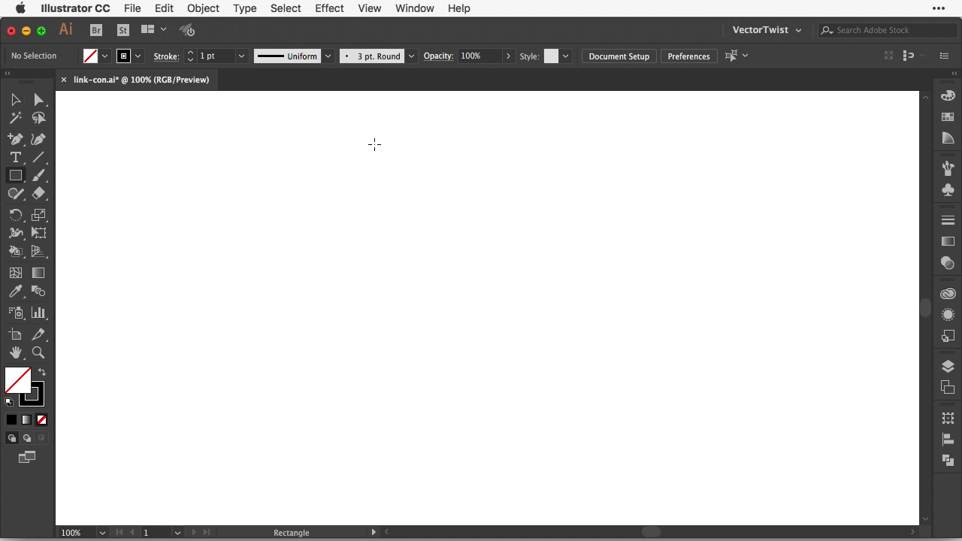
{"action": "left_click_drag", "start_coordinate": [372, 144], "coordinate": [485, 347]}
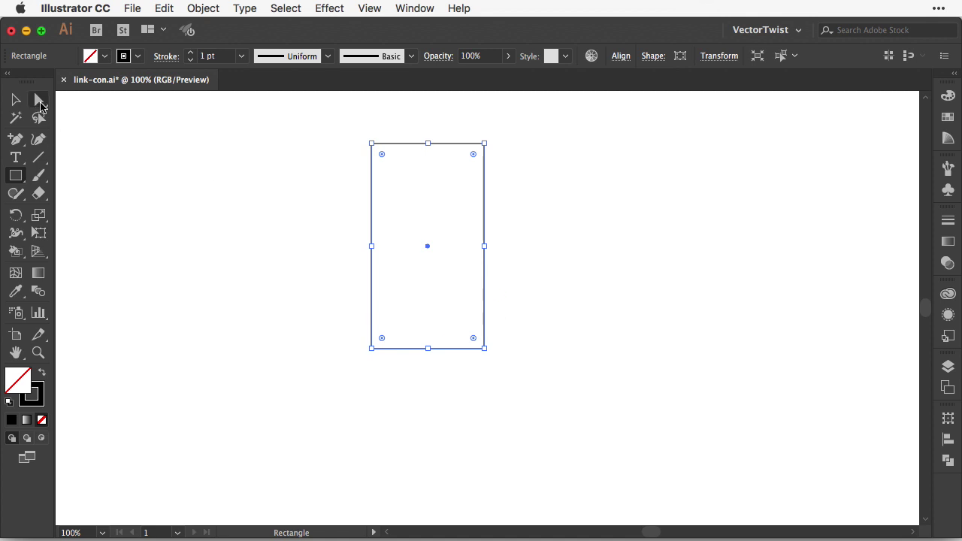
{"action": "left_click", "coordinate": [40, 102]}
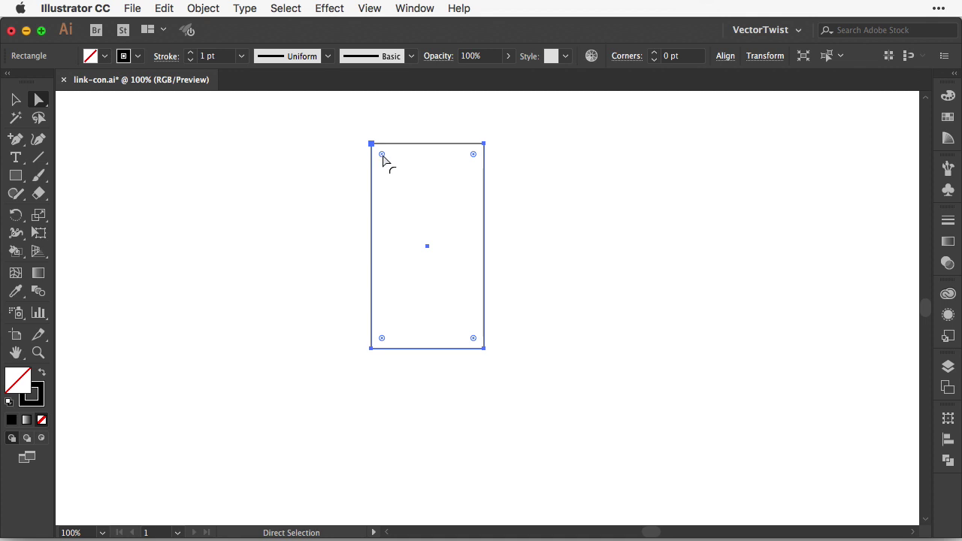
{"action": "left_click_drag", "start_coordinate": [382, 155], "coordinate": [434, 280]}
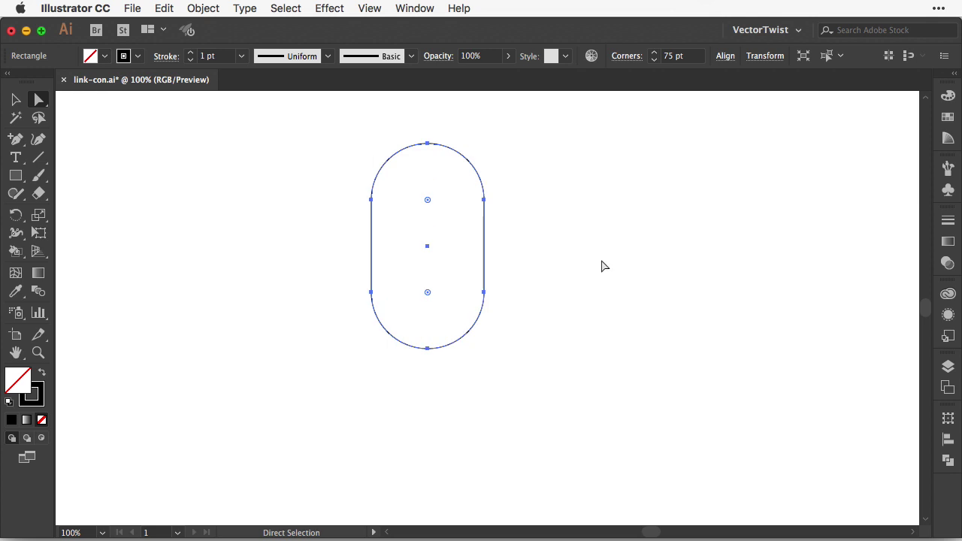
Step: Give the pill link a 40 pt stroke weight
{"action": "key", "text": "v"}
{"action": "left_click", "coordinate": [161, 59]}
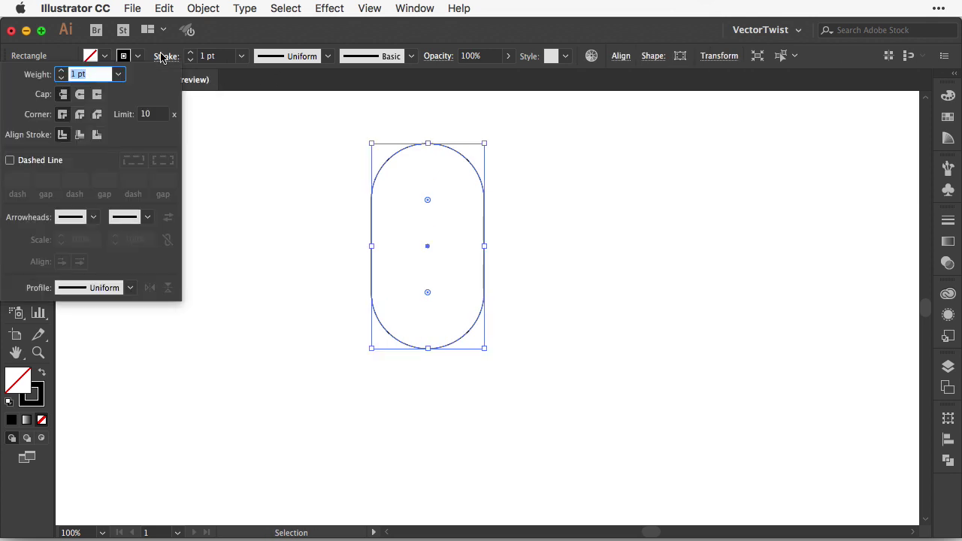
{"action": "left_click", "coordinate": [118, 73]}
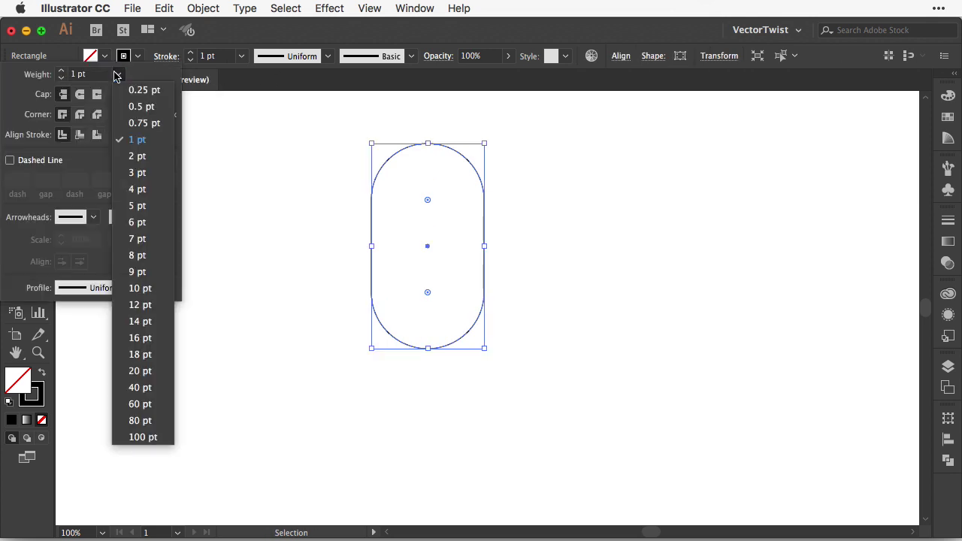
{"action": "left_click", "coordinate": [140, 387]}
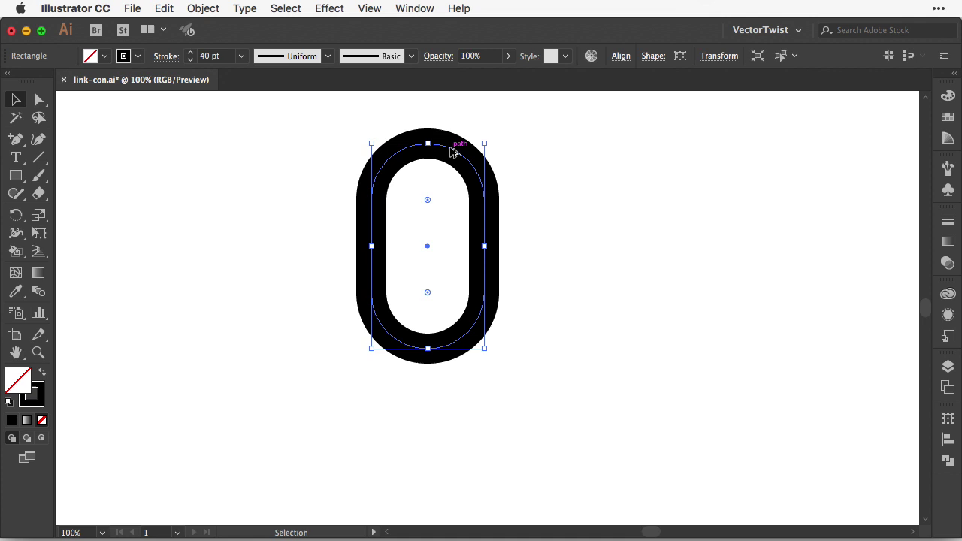
Step: Copy the link straight below to form a chain, then duplicate the chain to the right
{"action": "left_click_drag", "start_coordinate": [451, 151], "coordinate": [444, 293]}
{"action": "left_click", "coordinate": [344, 146]}
{"action": "left_click_drag", "start_coordinate": [254, 107], "coordinate": [533, 430]}
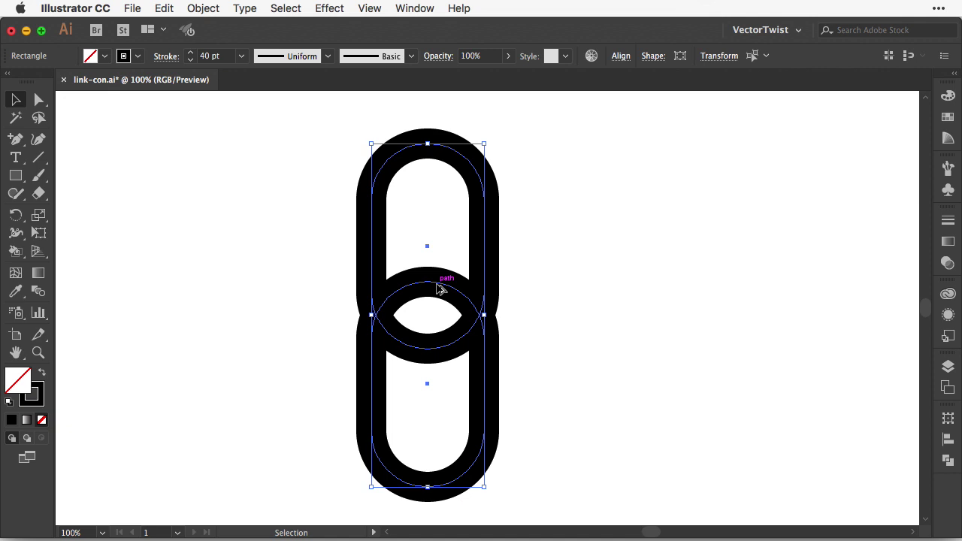
{"action": "key", "text": "shift"}
{"action": "left_click_drag", "start_coordinate": [439, 291], "coordinate": [615, 296]}
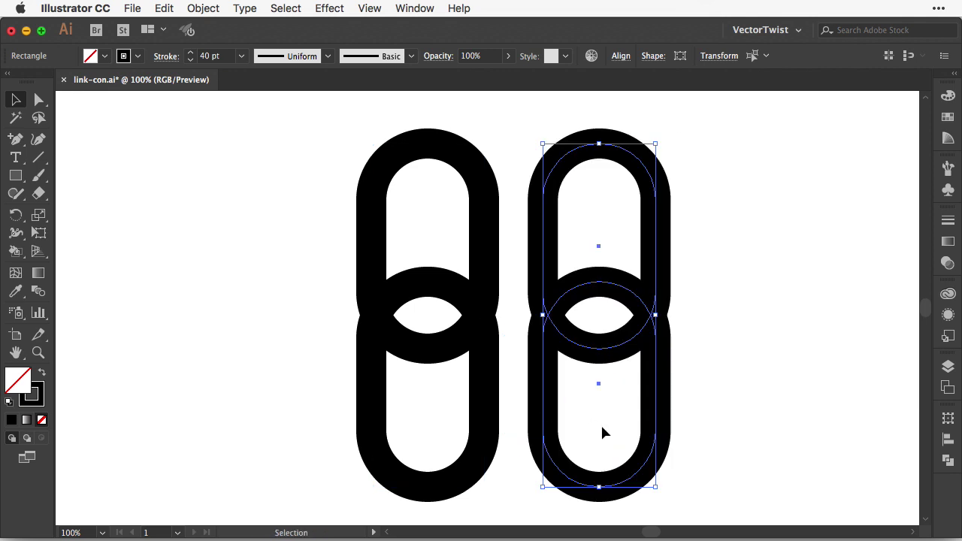
Step: Thicken the copied chain's stroke to 80 pt
{"action": "left_click", "coordinate": [169, 60]}
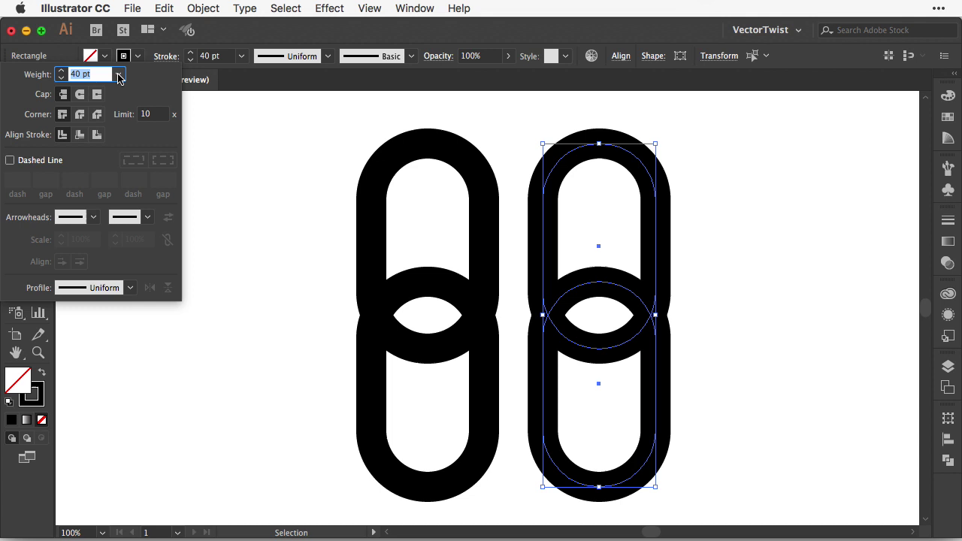
{"action": "left_click", "coordinate": [118, 74]}
{"action": "left_click", "coordinate": [140, 421]}
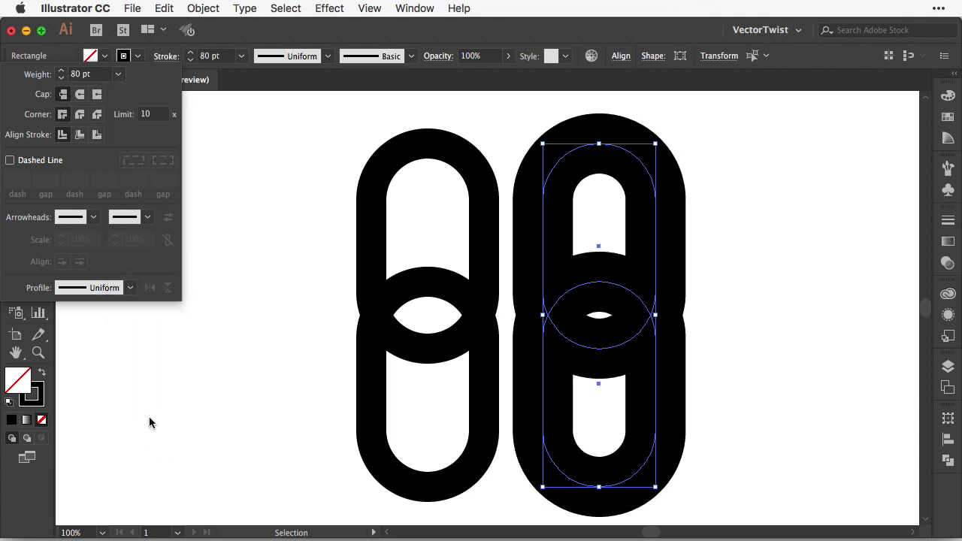
{"action": "left_click", "coordinate": [238, 352]}
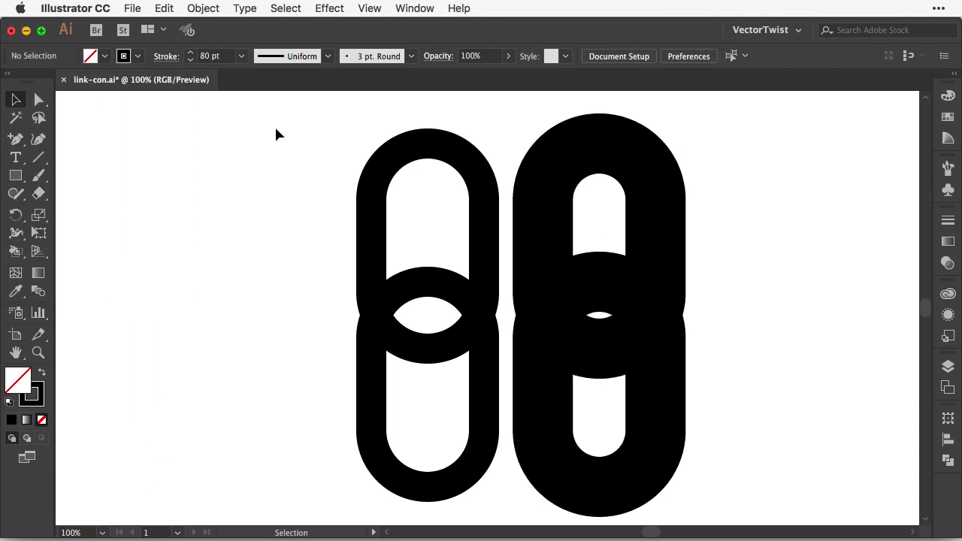
Step: Convert both chains' strokes into filled shapes with Object > Path > Outline Stroke
{"action": "left_click_drag", "start_coordinate": [276, 129], "coordinate": [735, 472]}
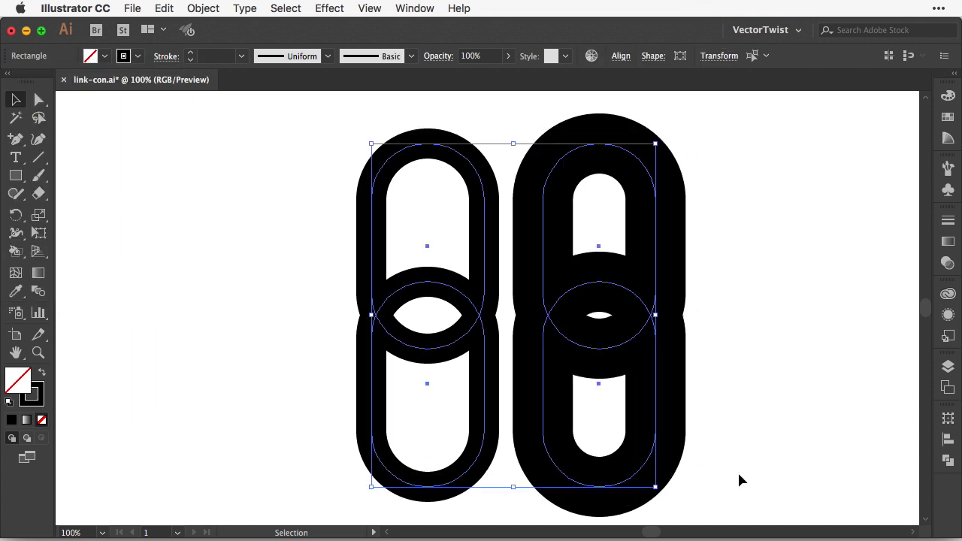
{"action": "left_click", "coordinate": [202, 8]}
{"action": "mouse_move", "coordinate": [301, 331]}
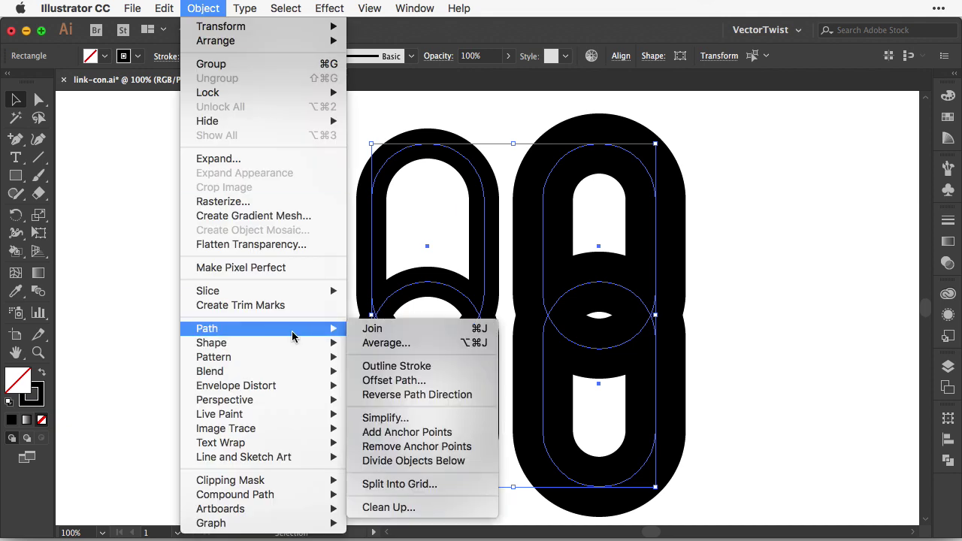
{"action": "left_click", "coordinate": [417, 373]}
{"action": "left_click", "coordinate": [757, 268]}
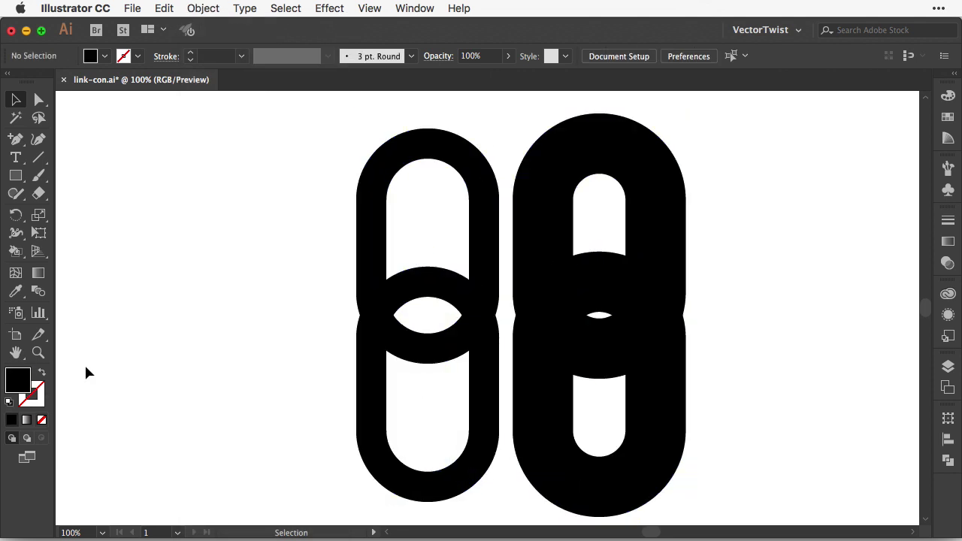
{"action": "left_click", "coordinate": [17, 177]}
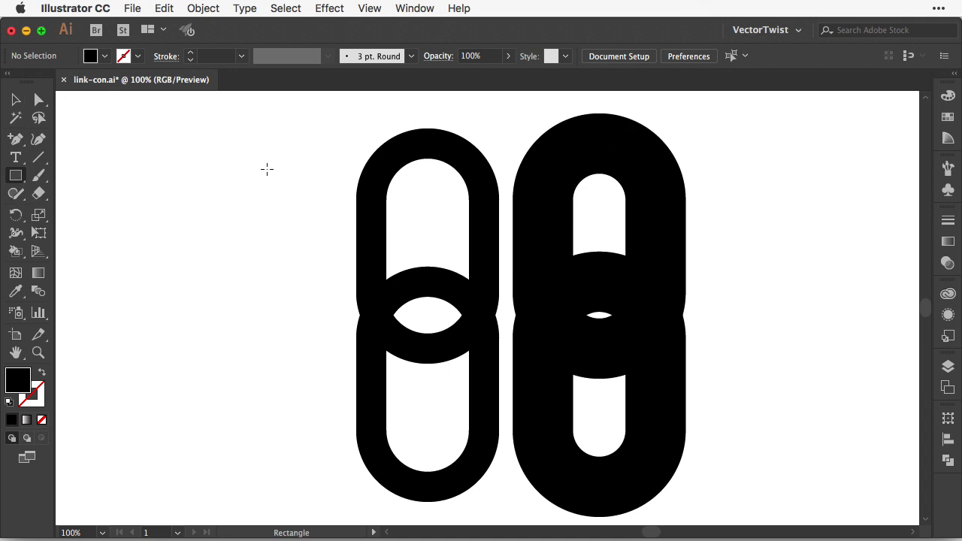
{"action": "left_click", "coordinate": [368, 8]}
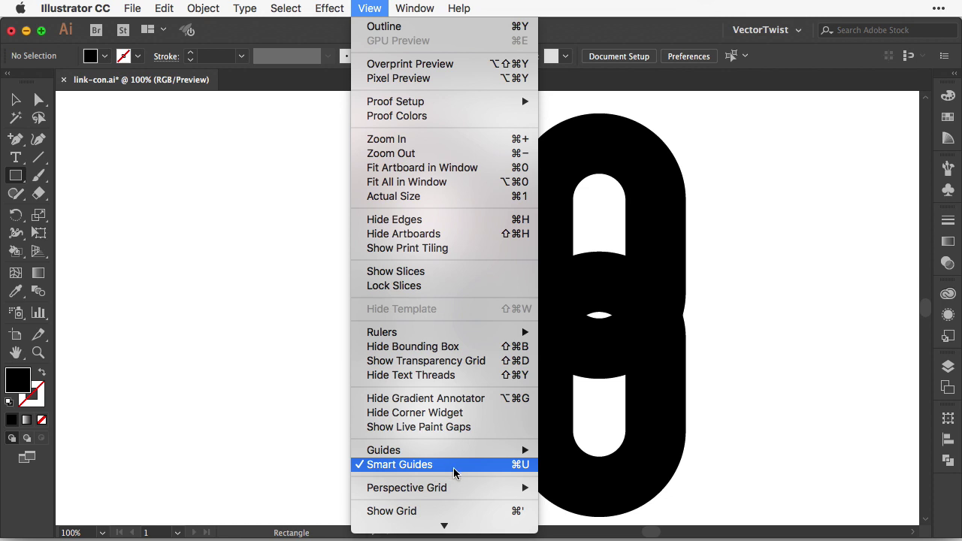
Step: With Smart Guides off, cut away the top thick link's right half using Minus Front
{"action": "left_click", "coordinate": [331, 75]}
{"action": "left_click_drag", "start_coordinate": [510, 118], "coordinate": [598, 400]}
{"action": "key", "text": "v"}
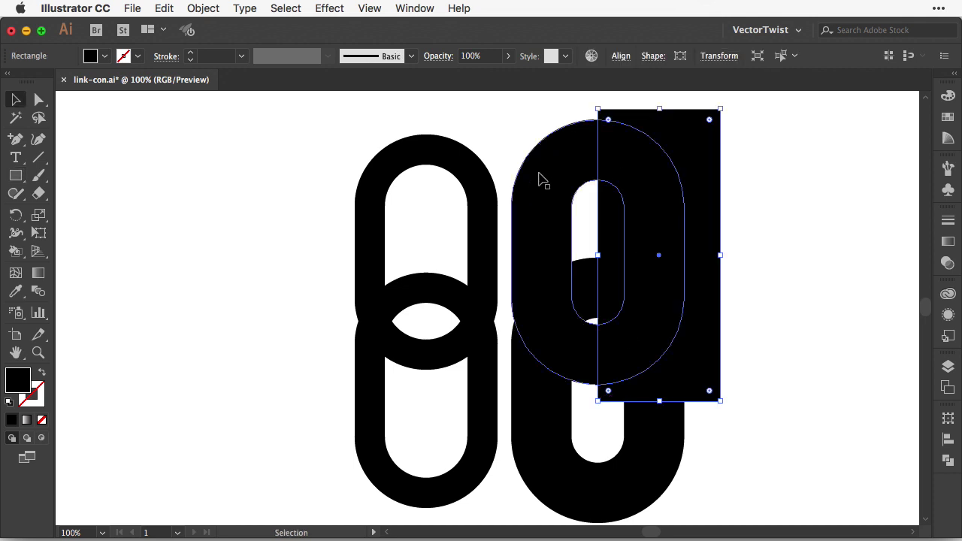
{"action": "left_click", "coordinate": [576, 161], "text": "shift"}
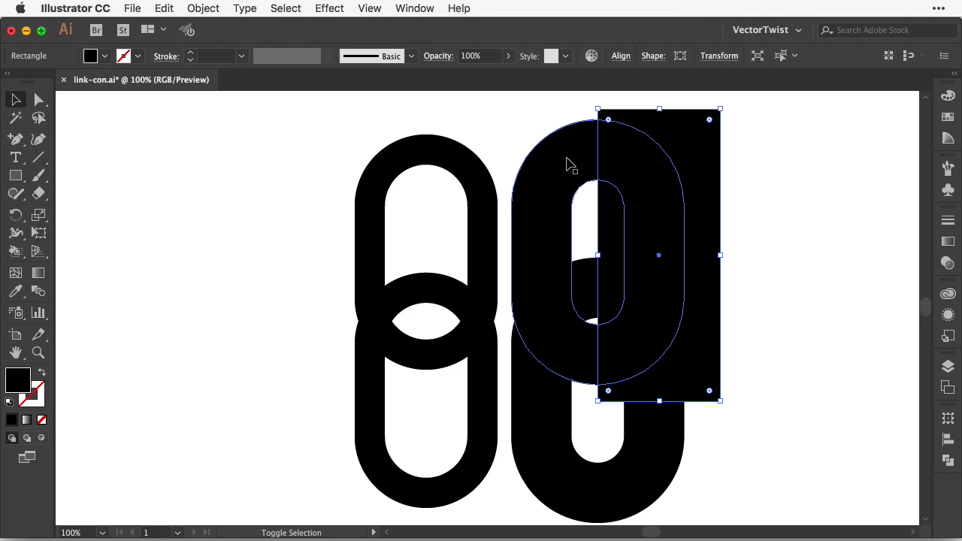
{"action": "left_click", "coordinate": [567, 160], "text": "shift"}
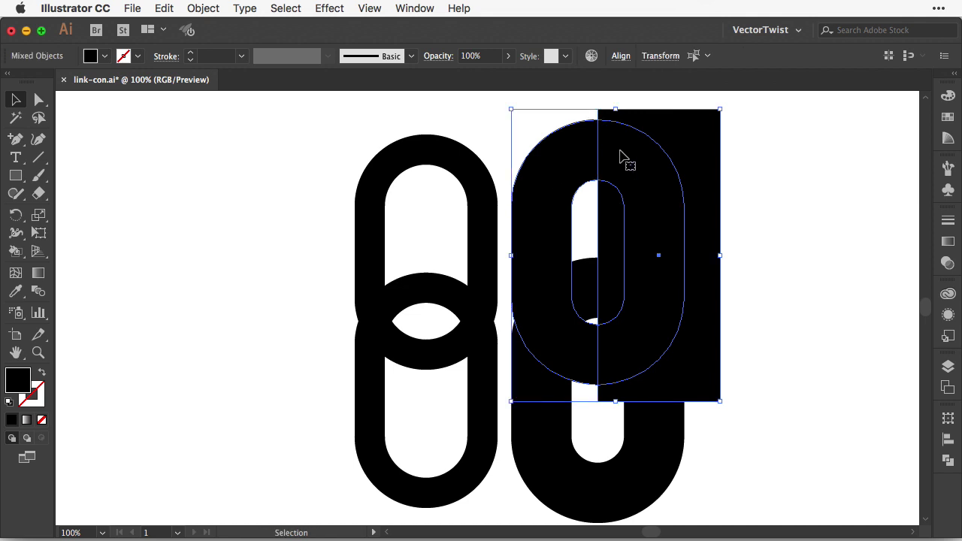
{"action": "left_click", "coordinate": [947, 461]}
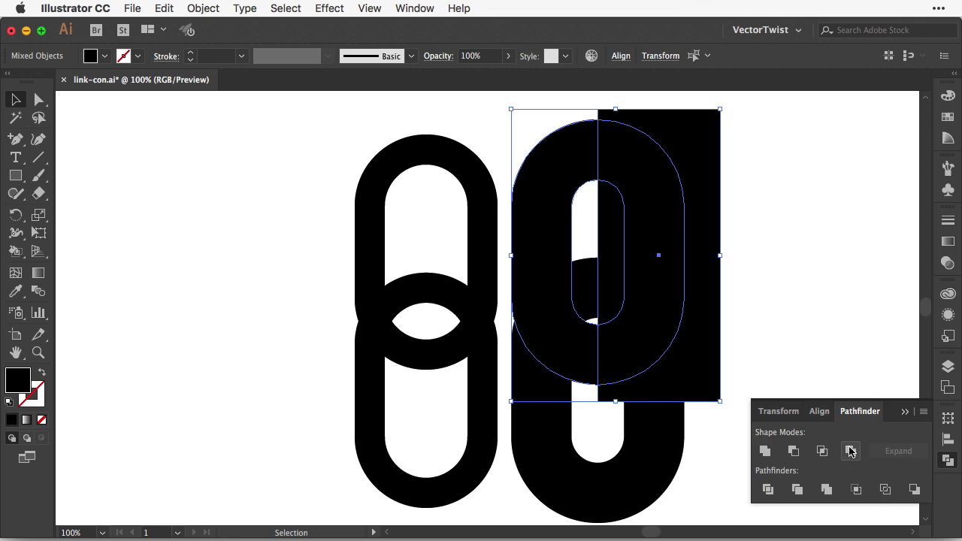
{"action": "left_click", "coordinate": [794, 451]}
{"action": "left_click", "coordinate": [762, 263]}
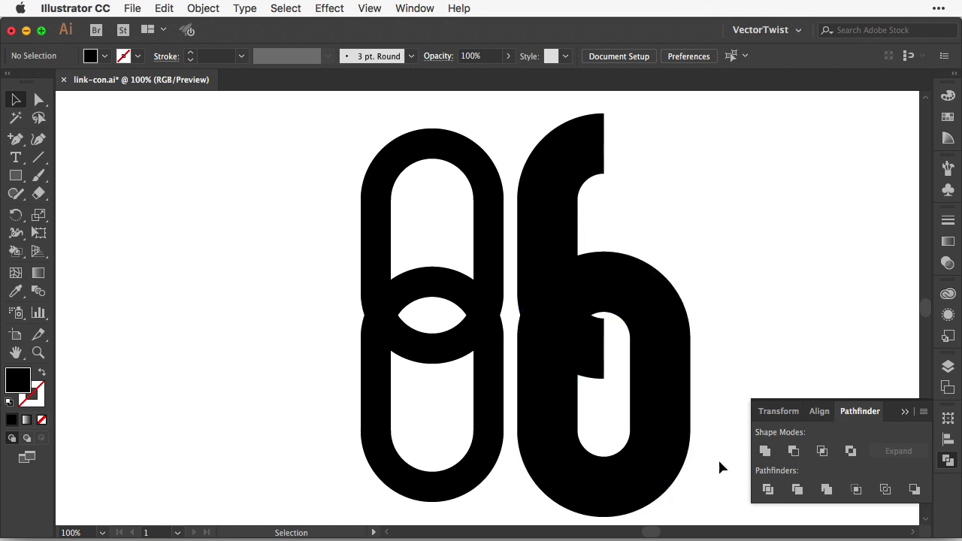
Step: Cut away the bottom thick link's left half with a rectangle and Minus Front
{"action": "left_click_drag", "start_coordinate": [722, 475], "coordinate": [713, 413], "text": "space"}
{"action": "key", "text": "m"}
{"action": "left_click_drag", "start_coordinate": [471, 171], "coordinate": [594, 468]}
{"action": "key", "text": "v"}
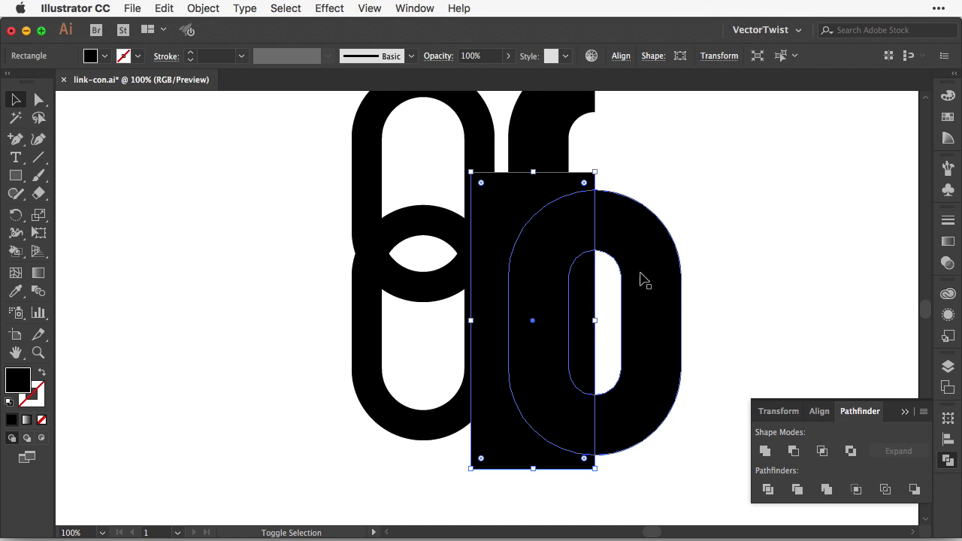
{"action": "left_click", "coordinate": [654, 306], "text": "shift"}
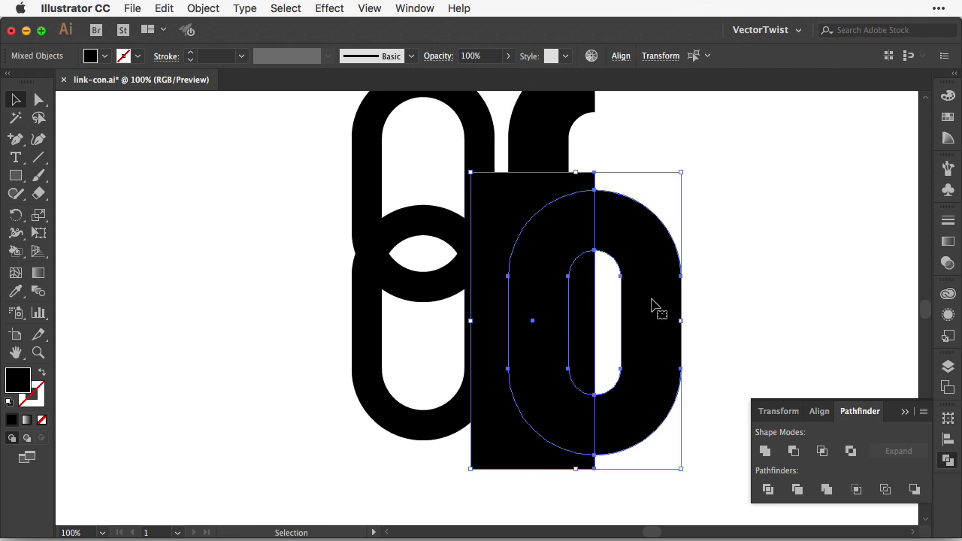
{"action": "left_click", "coordinate": [793, 455]}
{"action": "left_click", "coordinate": [733, 257]}
{"action": "scroll", "coordinate": [536, 230], "scroll_direction": "up", "scroll_amount": 2}
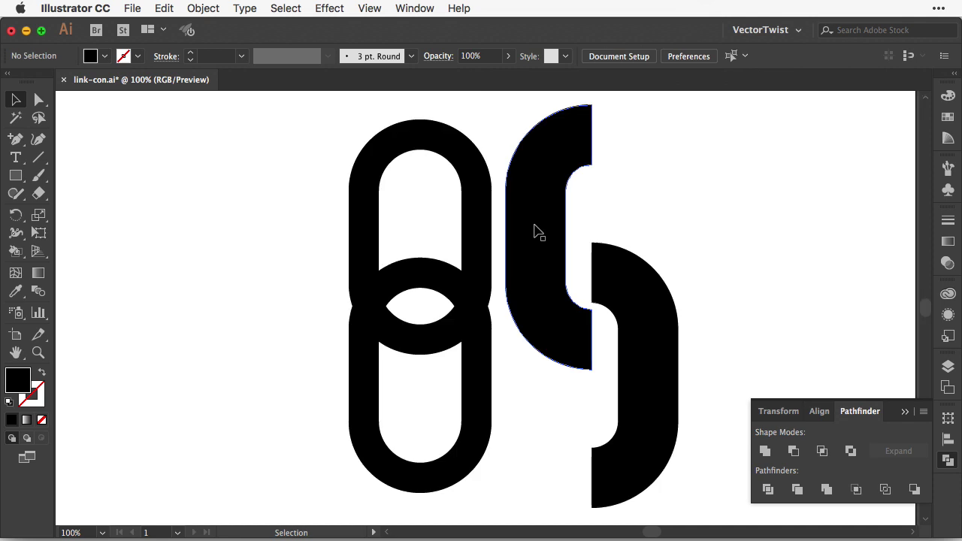
Step: Move both thick half-links onto the thin chain and align them with it
{"action": "left_click", "coordinate": [537, 230]}
{"action": "left_click", "coordinate": [619, 301], "text": "shift"}
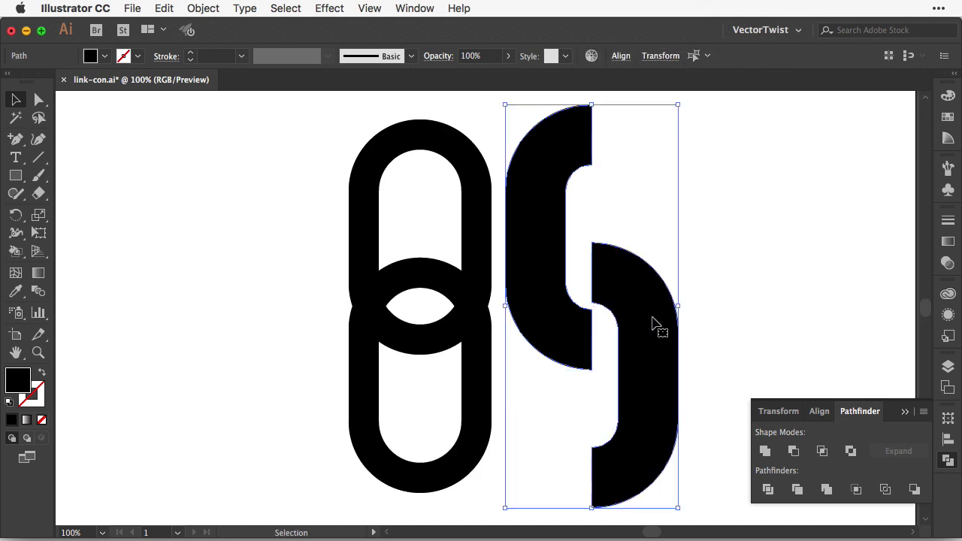
{"action": "left_click_drag", "start_coordinate": [632, 323], "coordinate": [484, 309]}
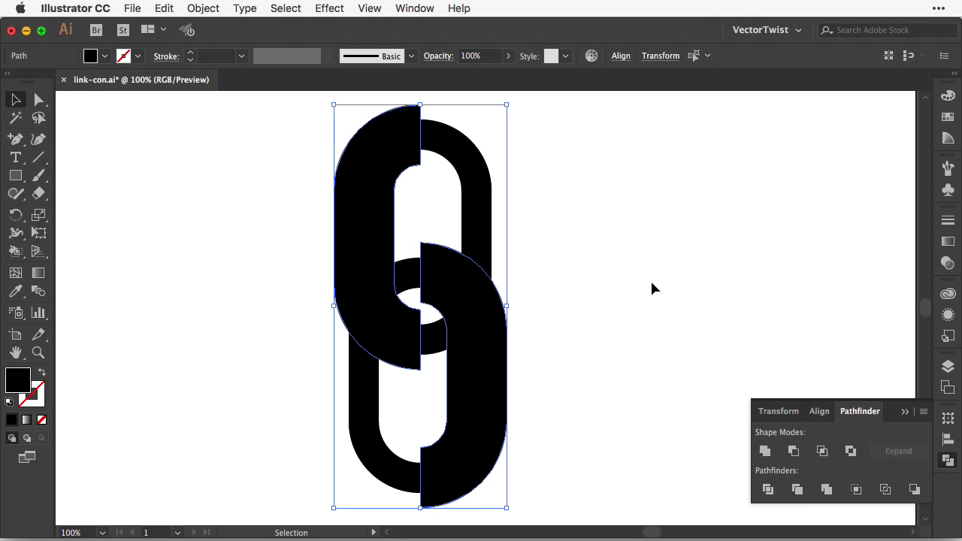
{"action": "left_click_drag", "start_coordinate": [446, 357], "coordinate": [475, 355]}
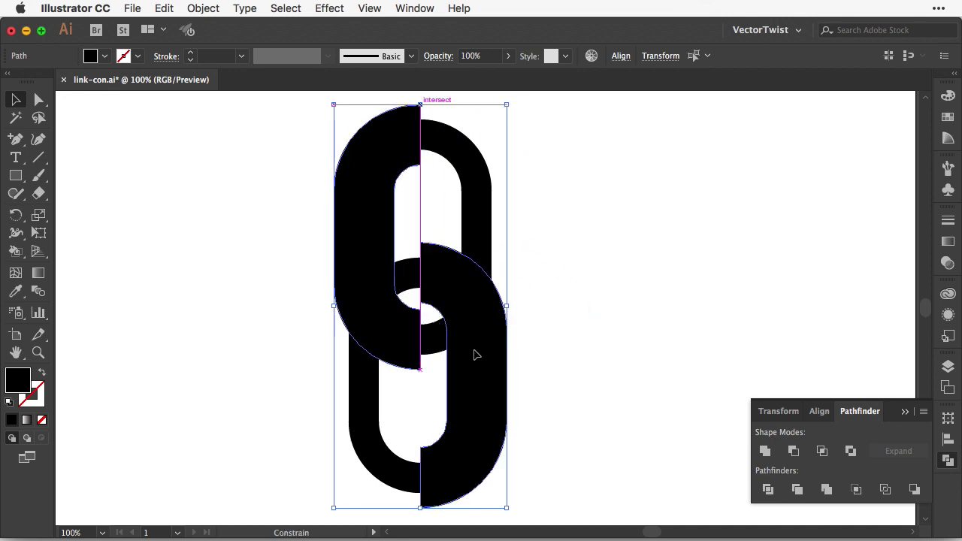
{"action": "left_click", "coordinate": [573, 343]}
{"action": "left_click_drag", "start_coordinate": [247, 113], "coordinate": [515, 481]}
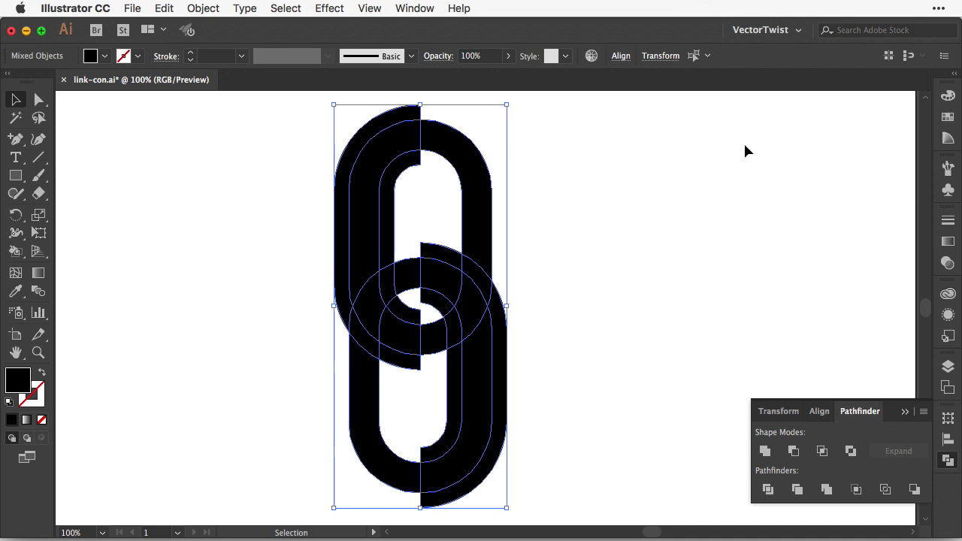
{"action": "left_click", "coordinate": [622, 57]}
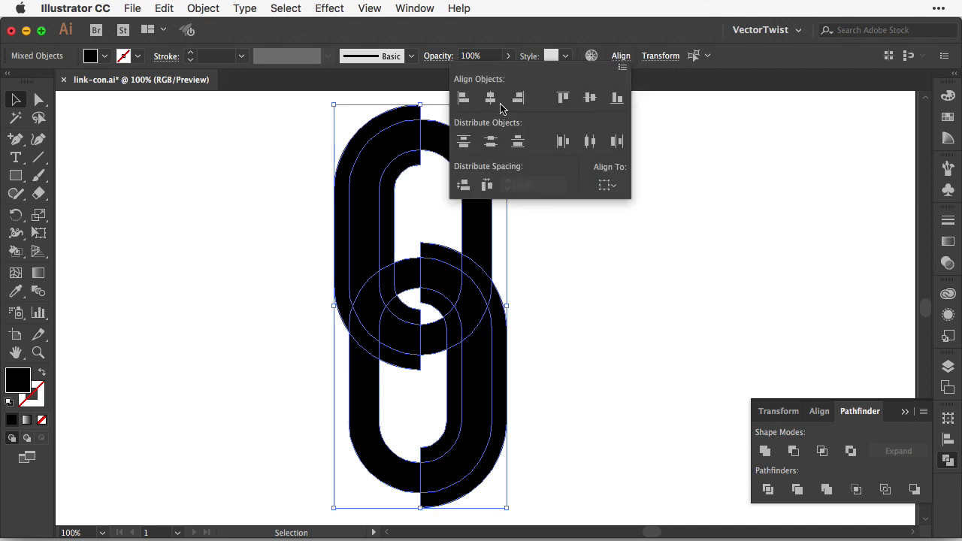
Step: Subtract the front link from the top link with Minus Front
{"action": "left_click", "coordinate": [604, 237]}
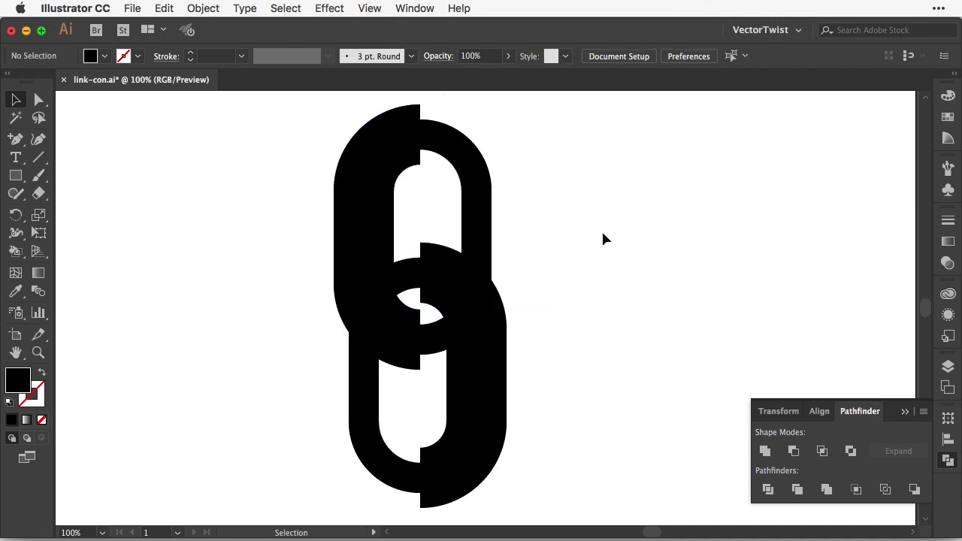
{"action": "left_click", "coordinate": [458, 154]}
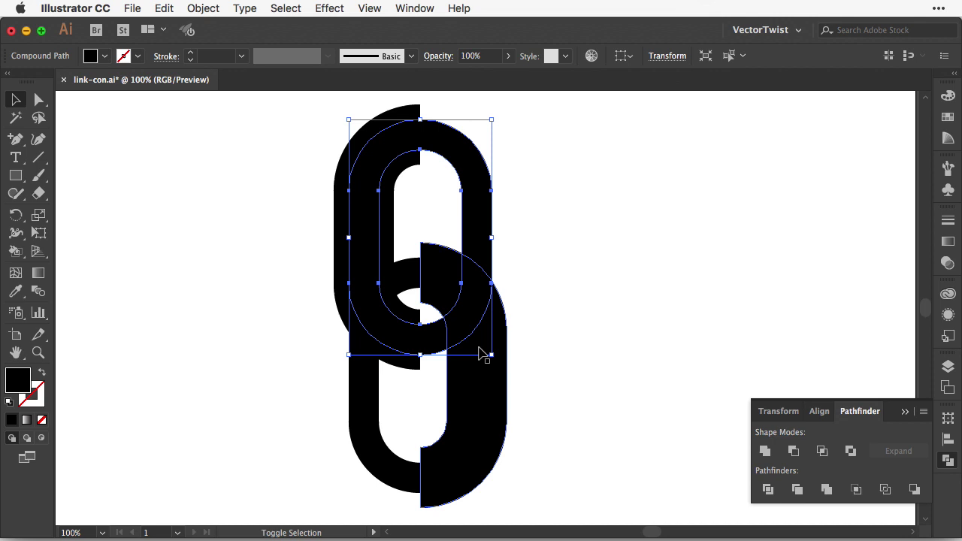
{"action": "left_click", "coordinate": [469, 426], "text": "shift"}
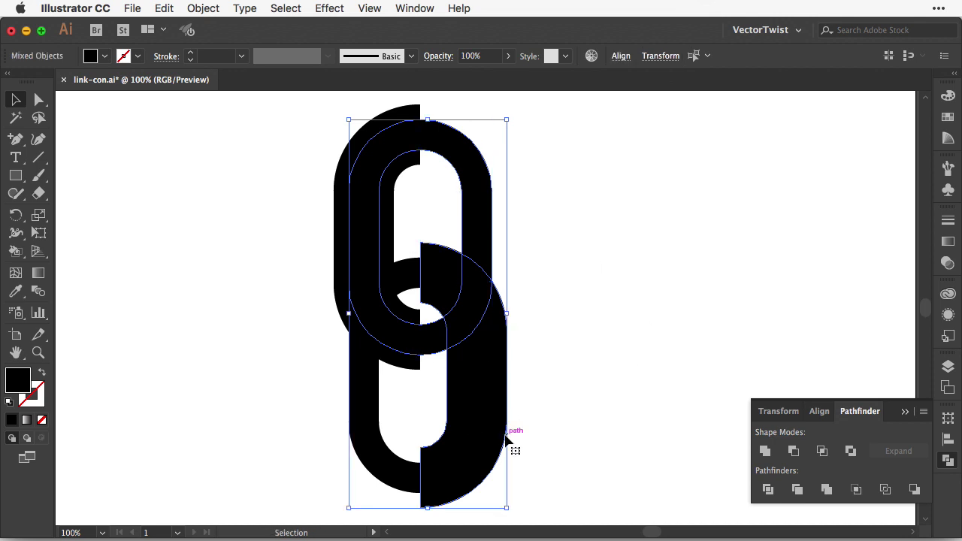
{"action": "left_click", "coordinate": [795, 451]}
{"action": "left_click", "coordinate": [564, 292]}
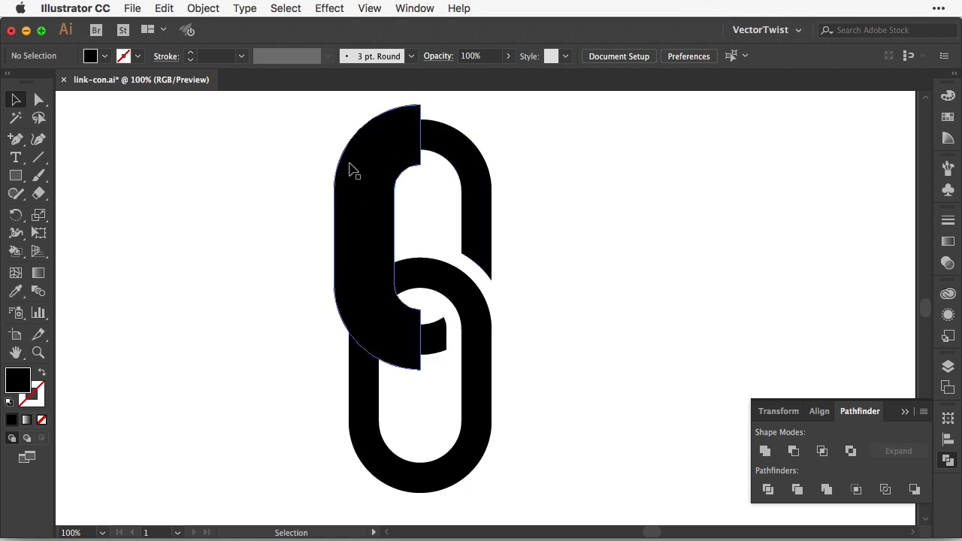
Step: Subtract the upper cut piece from the lower link so the links interlock
{"action": "left_click", "coordinate": [379, 460]}
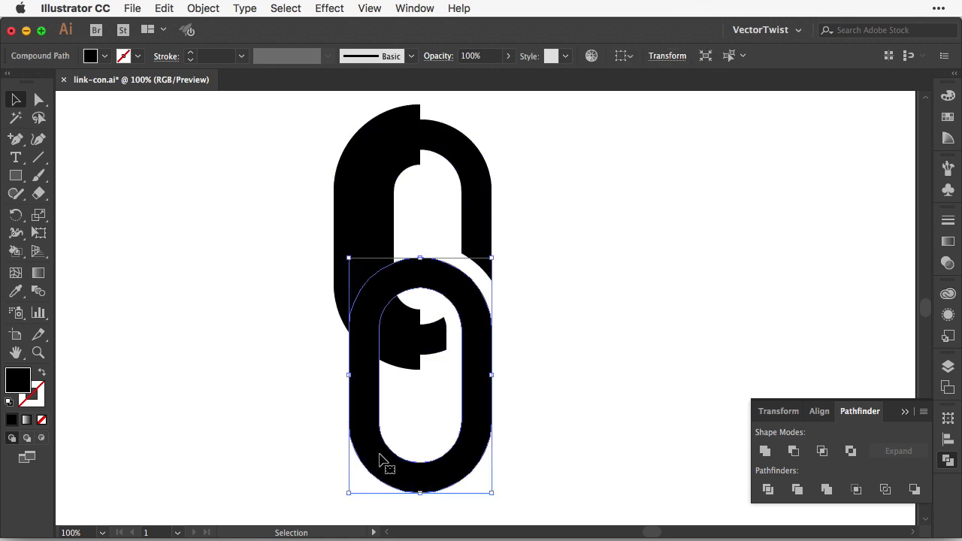
{"action": "left_click", "coordinate": [344, 193], "text": "shift"}
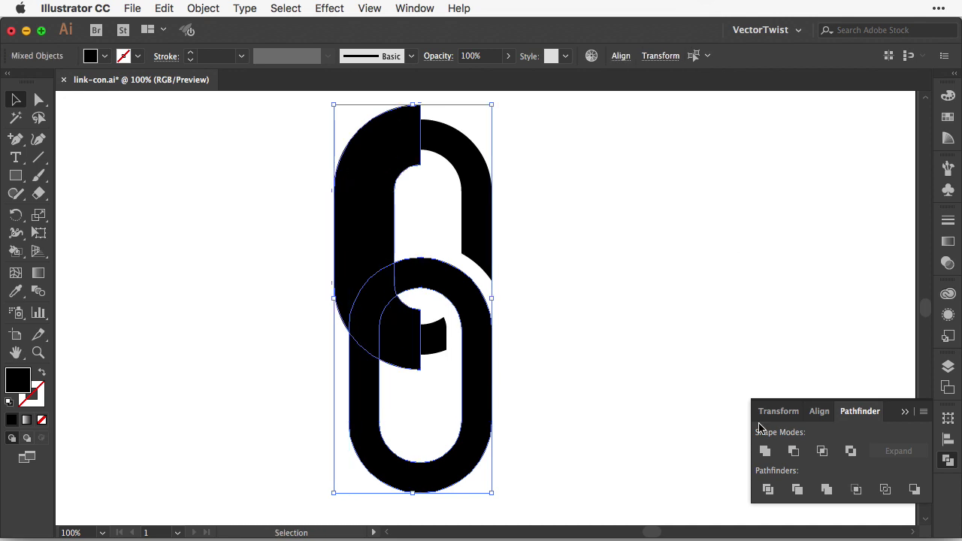
{"action": "left_click", "coordinate": [792, 451]}
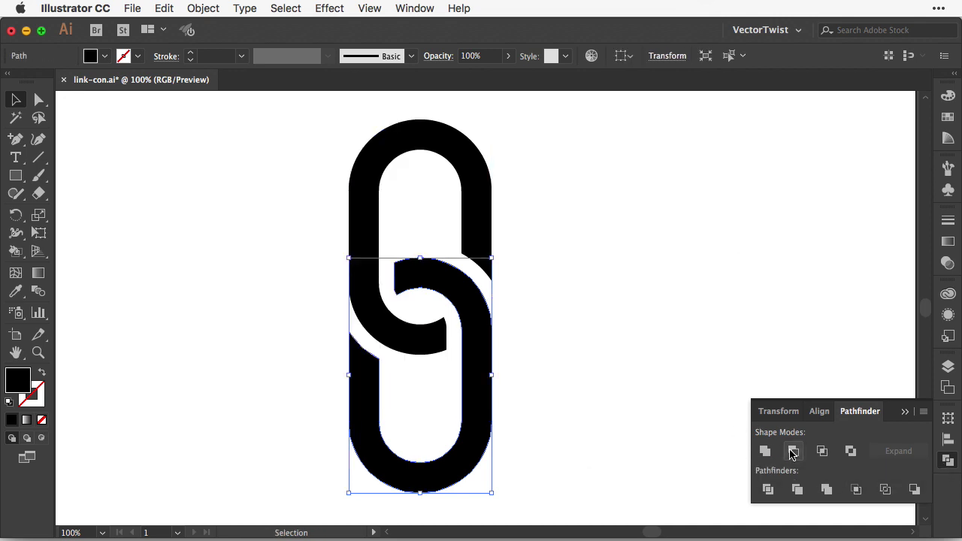
{"action": "left_click", "coordinate": [665, 382]}
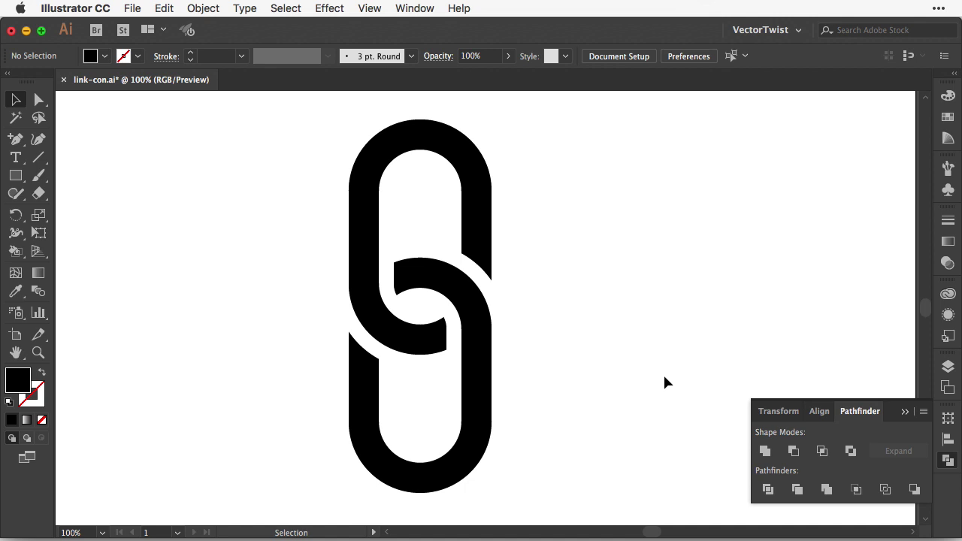
Step: Shift the chain and add an 8 pt mitered outward offset path around it
{"action": "left_click_drag", "start_coordinate": [305, 135], "coordinate": [500, 473]}
{"action": "left_click_drag", "start_coordinate": [455, 310], "coordinate": [513, 320]}
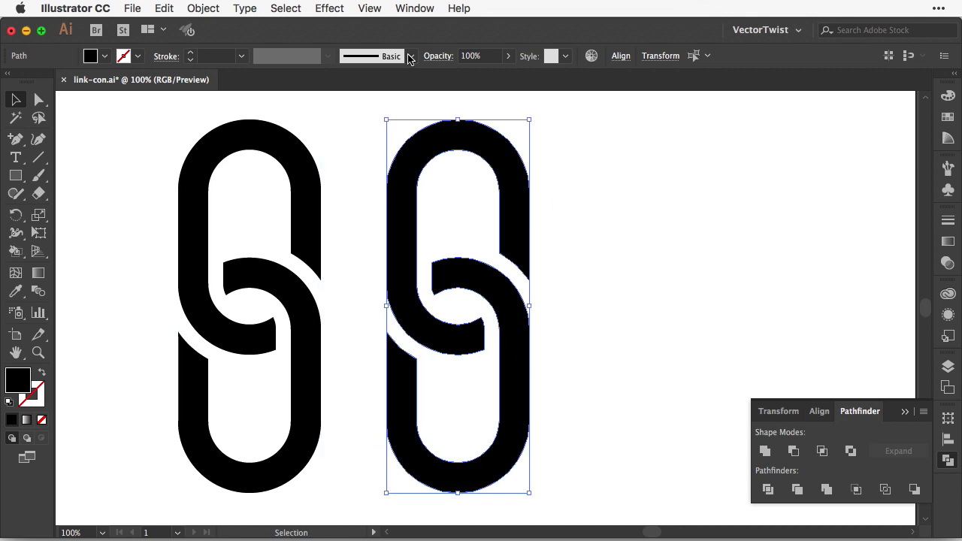
{"action": "left_click", "coordinate": [204, 9]}
{"action": "mouse_move", "coordinate": [248, 334]}
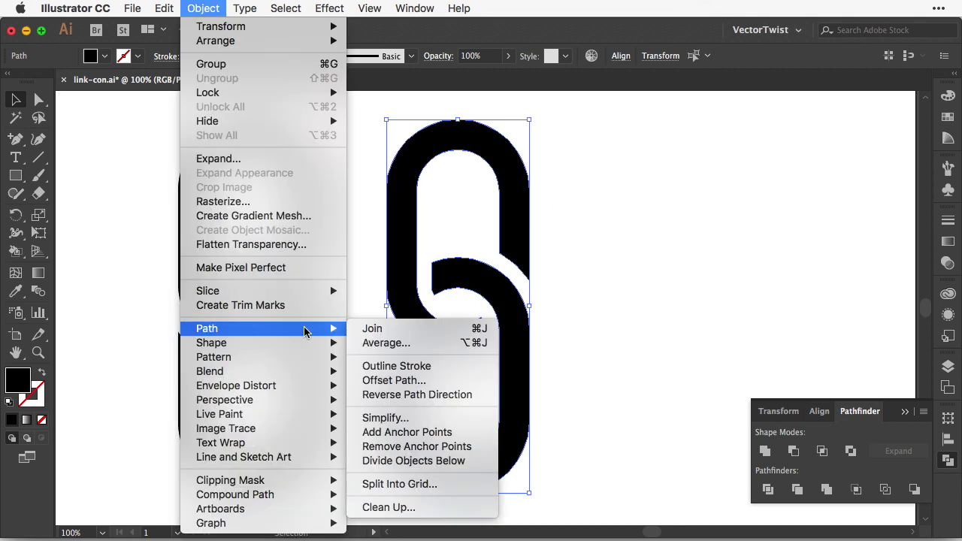
{"action": "left_click", "coordinate": [425, 374]}
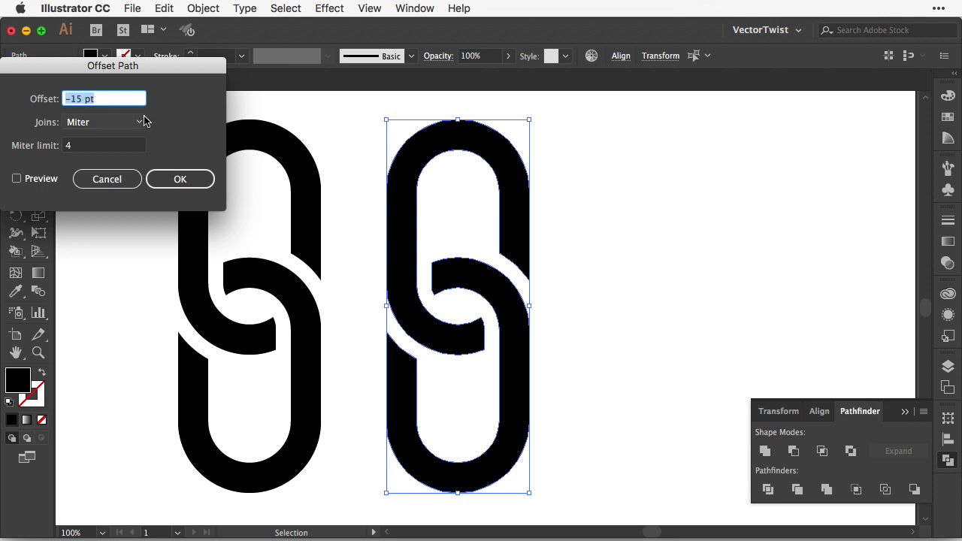
{"action": "type", "text": "0"}
{"action": "left_click", "coordinate": [16, 179]}
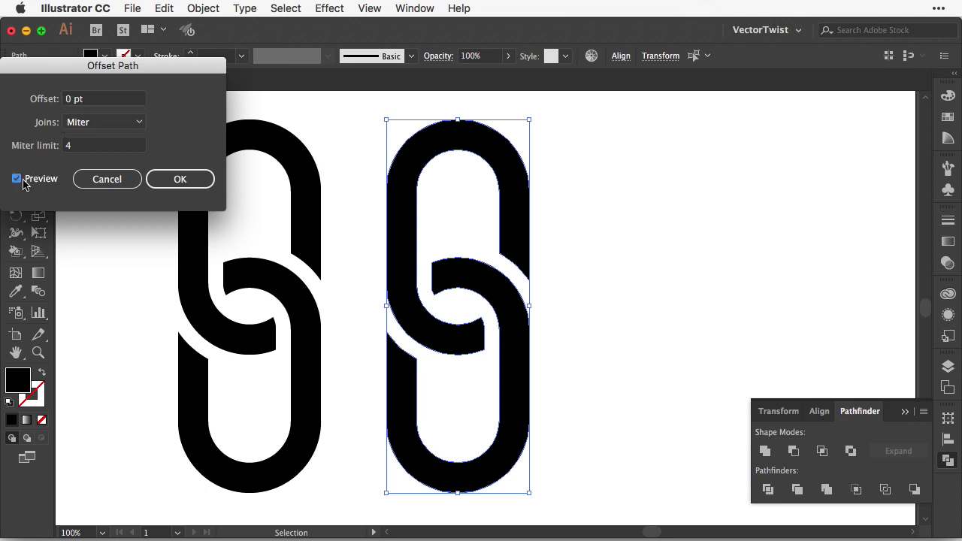
{"action": "left_click", "coordinate": [102, 97]}
{"action": "left_click_drag", "start_coordinate": [128, 65], "coordinate": [167, 58]}
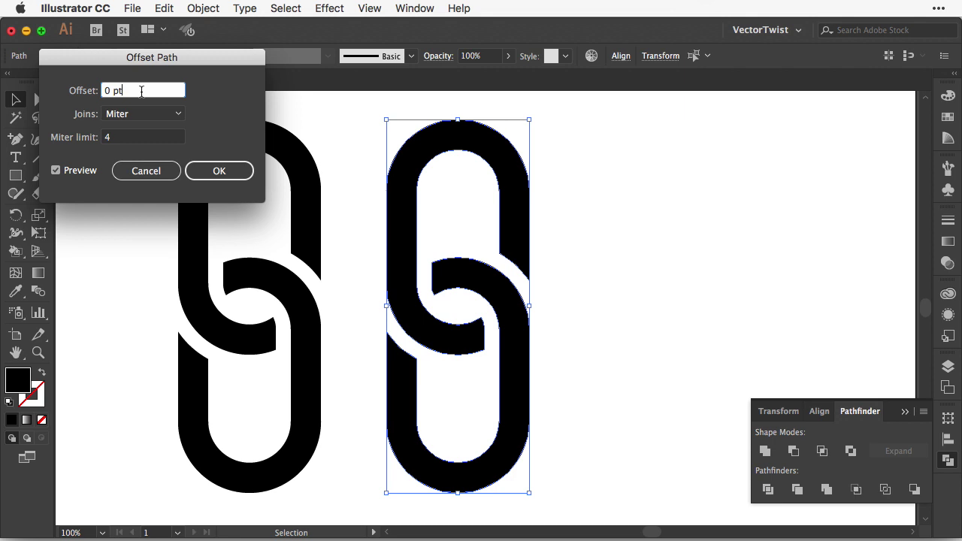
{"action": "key", "text": "Up"}
{"action": "key", "text": "Up"}
{"action": "key", "text": "Up"}
{"action": "key", "text": "Up"}
{"action": "key", "text": "Up"}
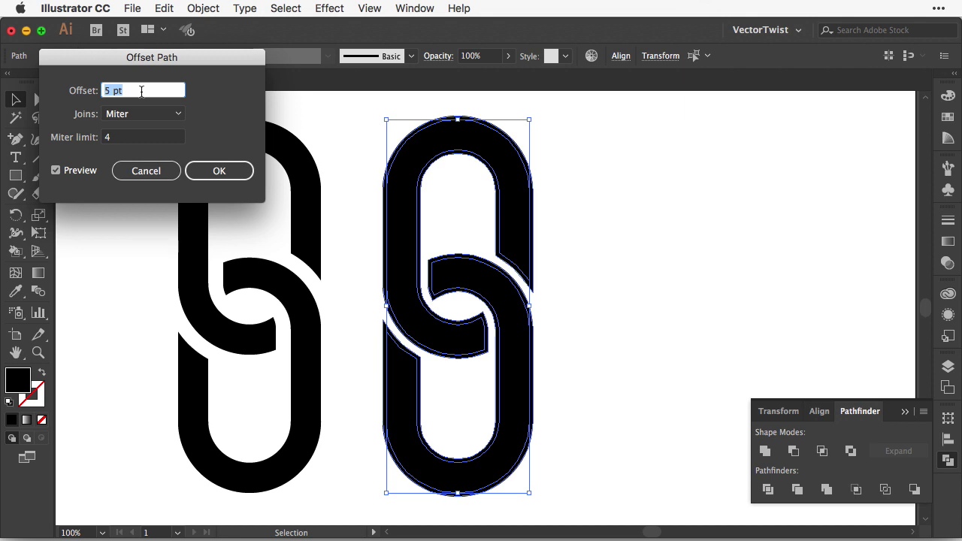
{"action": "key", "text": "Up"}
{"action": "key", "text": "Up"}
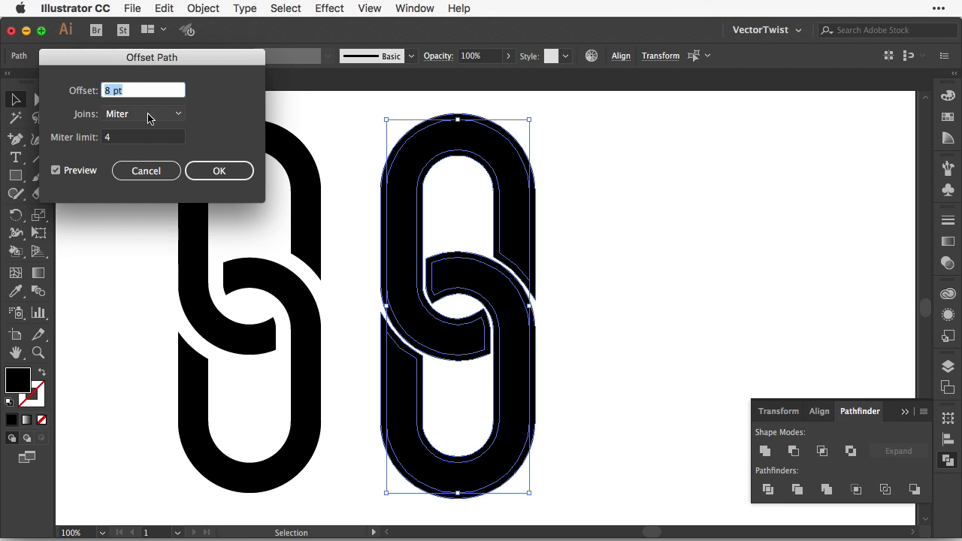
{"action": "left_click", "coordinate": [209, 171]}
{"action": "left_click_drag", "start_coordinate": [364, 112], "coordinate": [636, 445]}
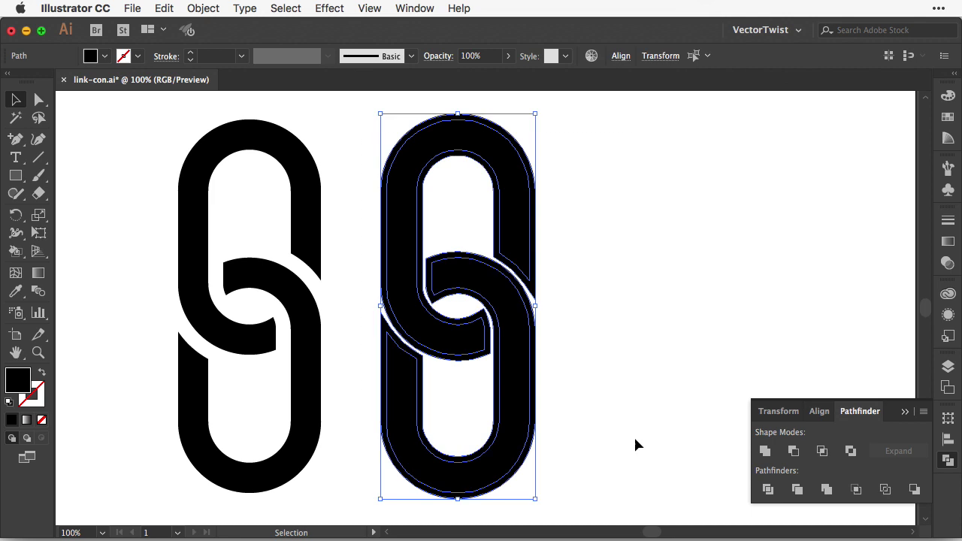
Step: Unite the chain with its offset and place a copy of the thick chain to the right
{"action": "left_click", "coordinate": [765, 453]}
{"action": "left_click", "coordinate": [673, 348]}
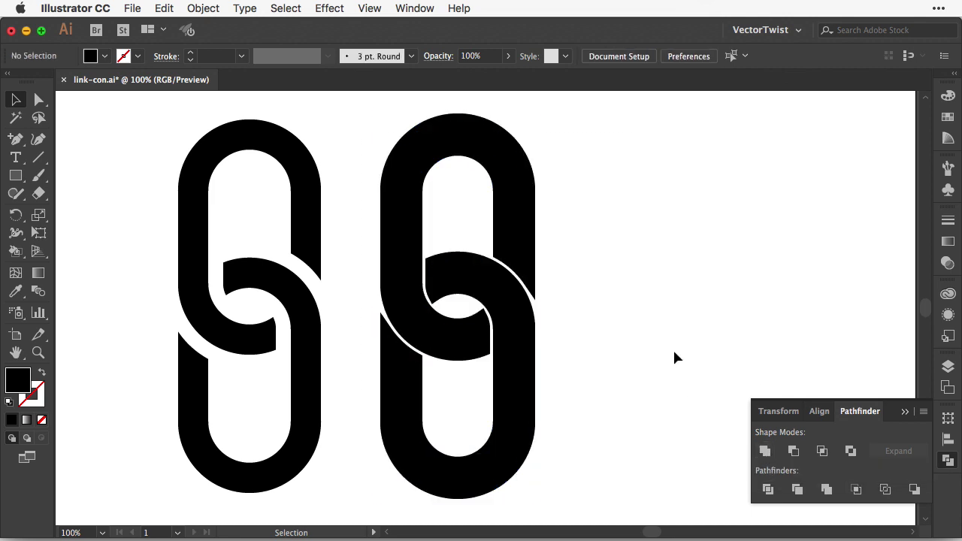
{"action": "left_click", "coordinate": [404, 243]}
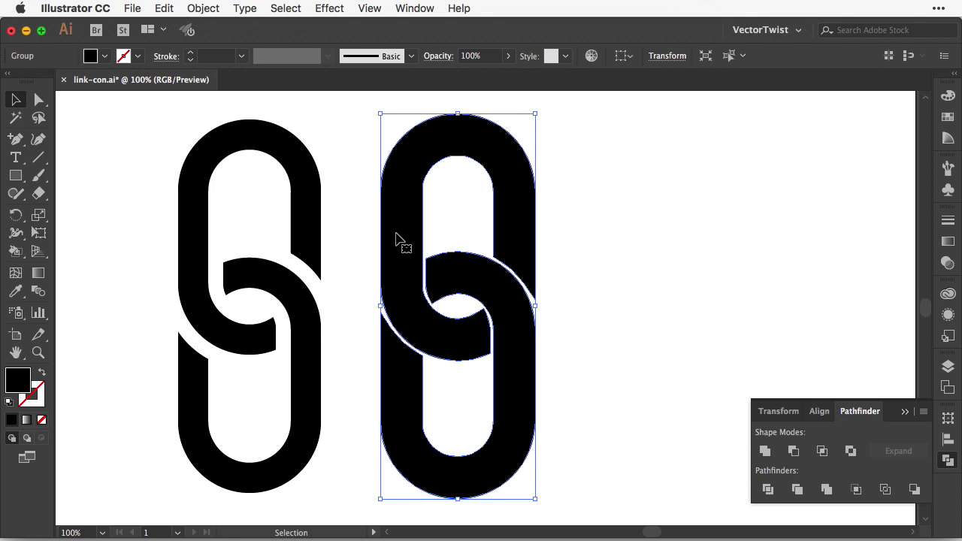
{"action": "left_click_drag", "start_coordinate": [410, 239], "coordinate": [606, 249]}
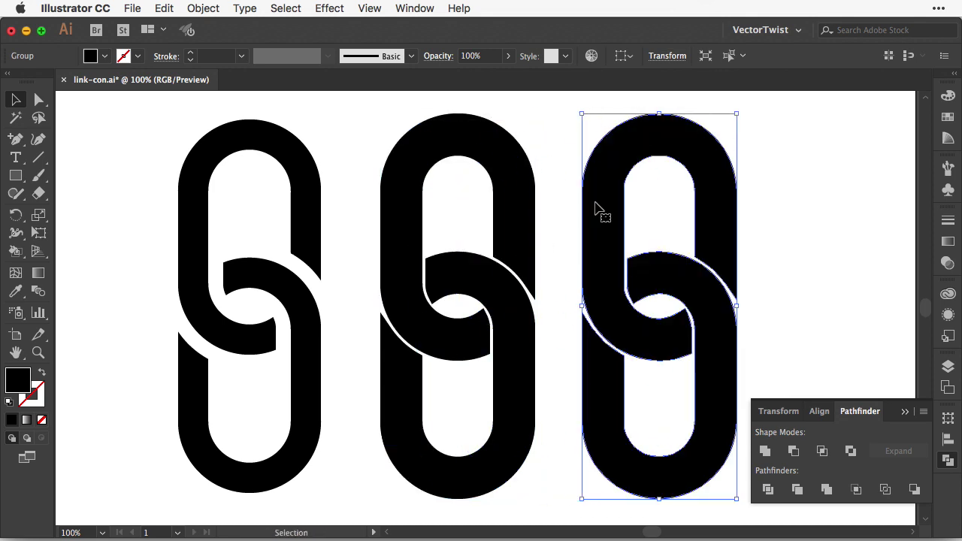
Step: Add a −25 pt mitered inward offset path to the copied chain
{"action": "left_click", "coordinate": [200, 9]}
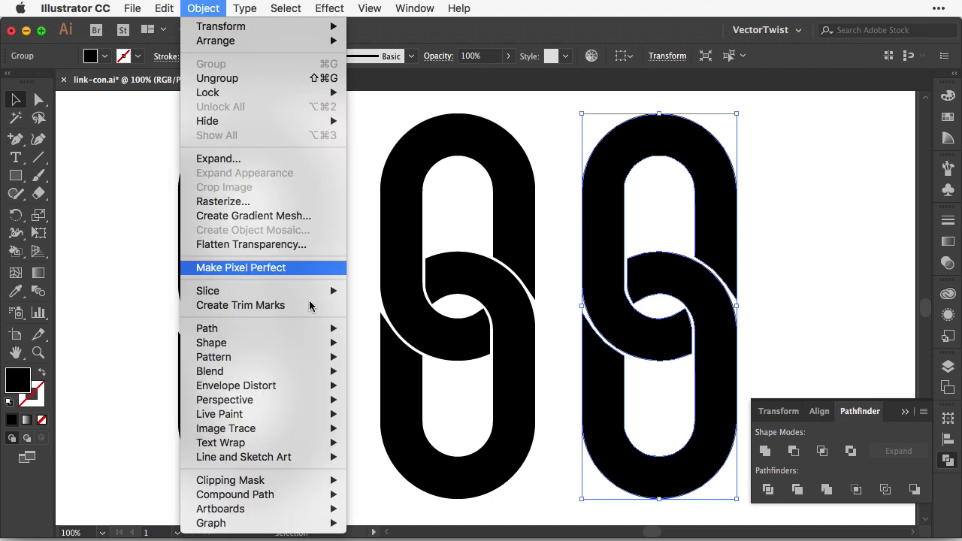
{"action": "mouse_move", "coordinate": [317, 334]}
{"action": "left_click", "coordinate": [410, 376]}
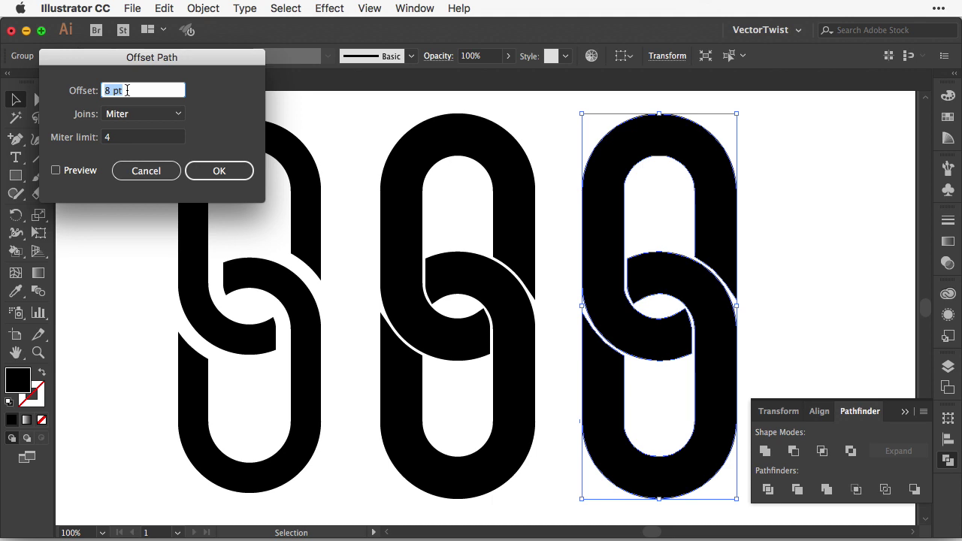
{"action": "left_click", "coordinate": [56, 171]}
{"action": "left_click", "coordinate": [73, 91]}
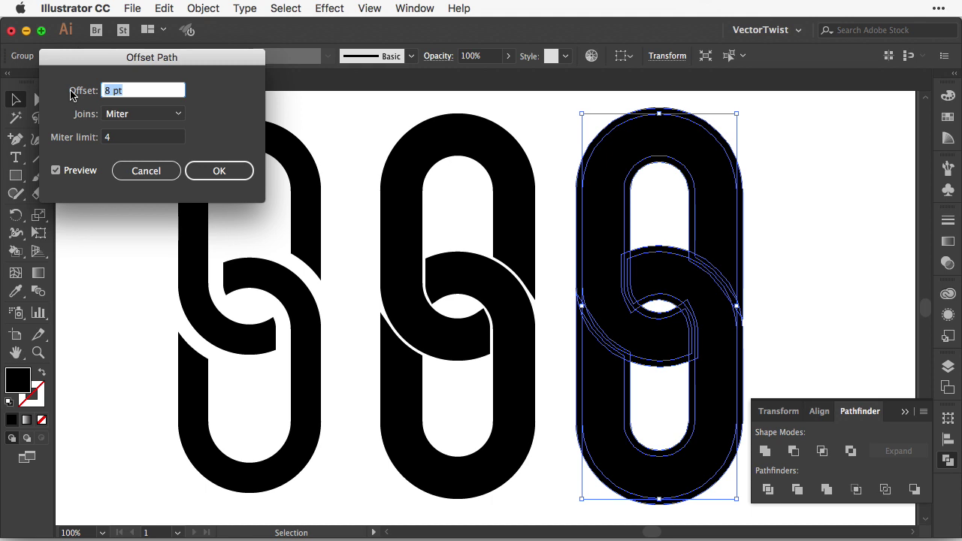
{"action": "key", "text": "Down"}
{"action": "key", "text": "Down"}
{"action": "key", "text": "Down"}
{"action": "key", "text": "Down"}
{"action": "key", "text": "Down"}
{"action": "key", "text": "Down"}
{"action": "key", "text": "Down"}
{"action": "key", "text": "Down"}
{"action": "key", "text": "Down"}
{"action": "key", "text": "Down"}
{"action": "key", "text": "Down"}
{"action": "key", "text": "Down"}
{"action": "key", "text": "Down"}
{"action": "key", "text": "Down"}
{"action": "key", "text": "Down"}
{"action": "key", "text": "Down"}
{"action": "key", "text": "Down"}
{"action": "key", "text": "Down"}
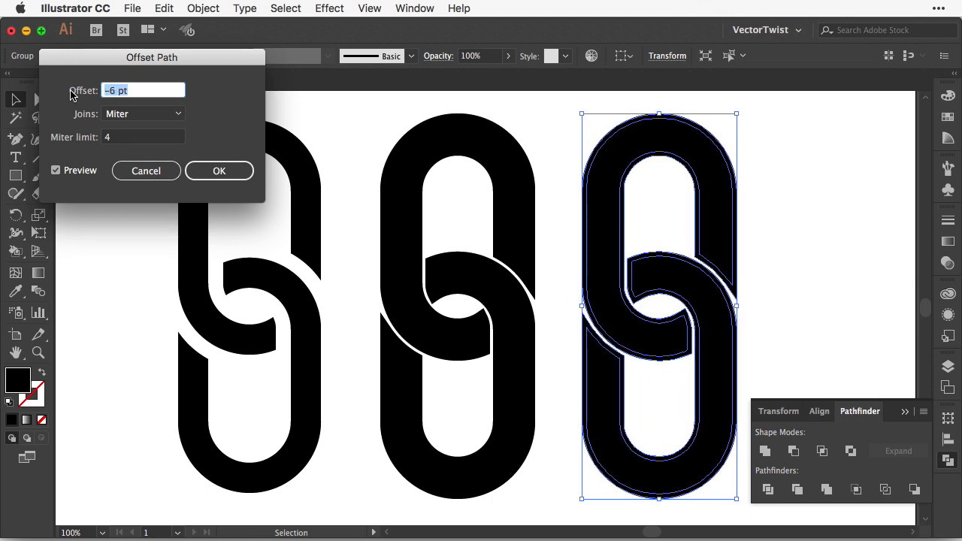
{"action": "key", "text": "Down"}
{"action": "key", "text": "Down"}
{"action": "key", "text": "Down"}
{"action": "key", "text": "Down"}
{"action": "key", "text": "Down"}
{"action": "key", "text": "Down"}
{"action": "key", "text": "Down"}
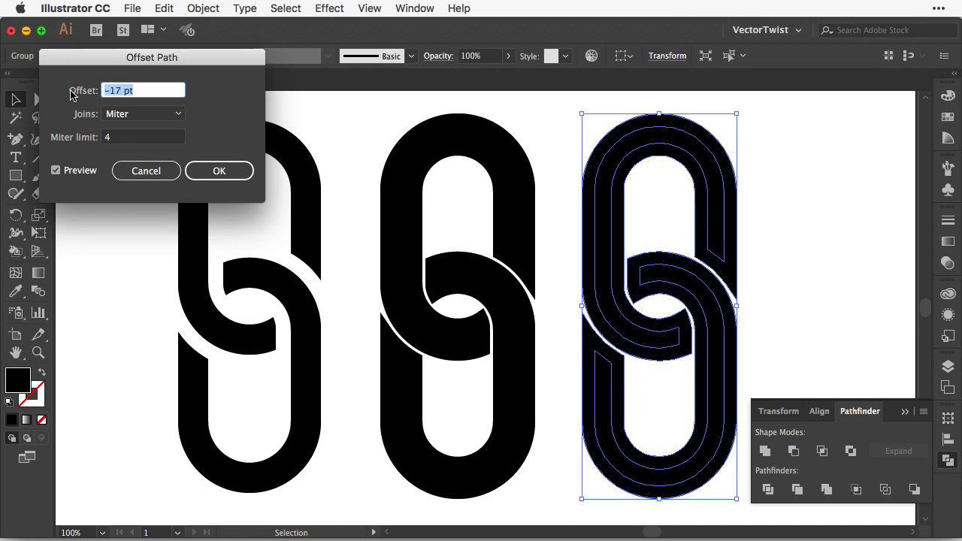
{"action": "key", "text": "Down"}
{"action": "key", "text": "Down"}
{"action": "key", "text": "Down"}
{"action": "key", "text": "Down"}
{"action": "key", "text": "Down"}
{"action": "key", "text": "Down"}
{"action": "key", "text": "Down"}
{"action": "key", "text": "Down"}
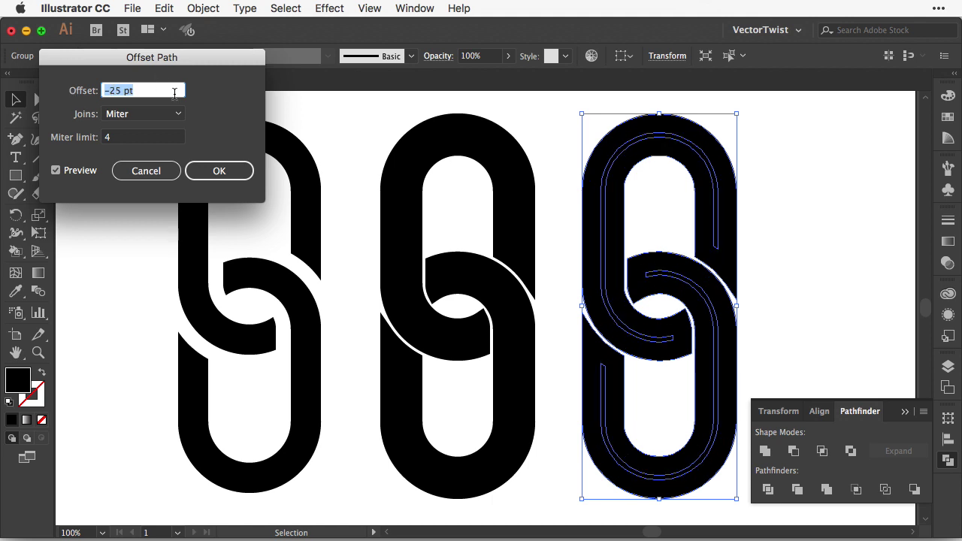
{"action": "left_click", "coordinate": [225, 175]}
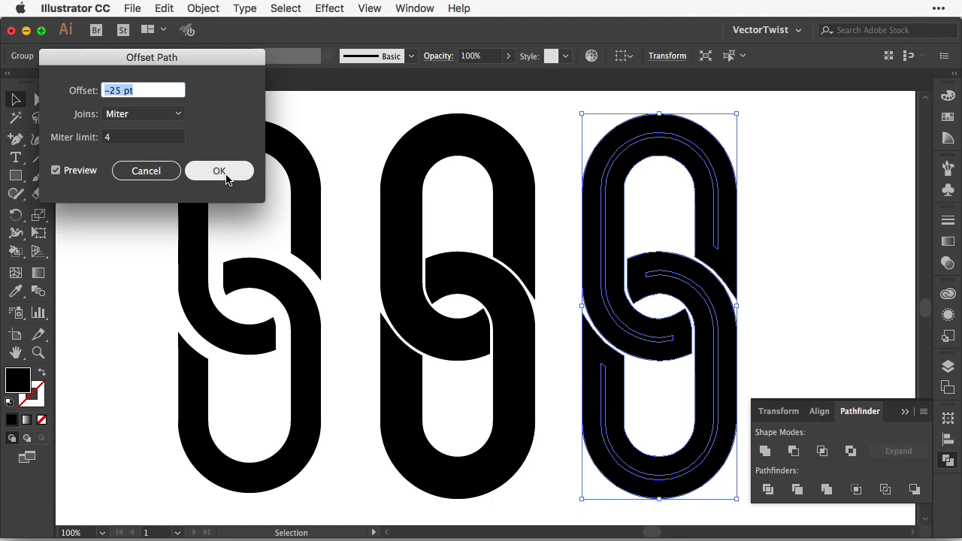
Step: Create the −25 pt inset path and fill it with the white swatch
{"action": "left_click", "coordinate": [225, 172]}
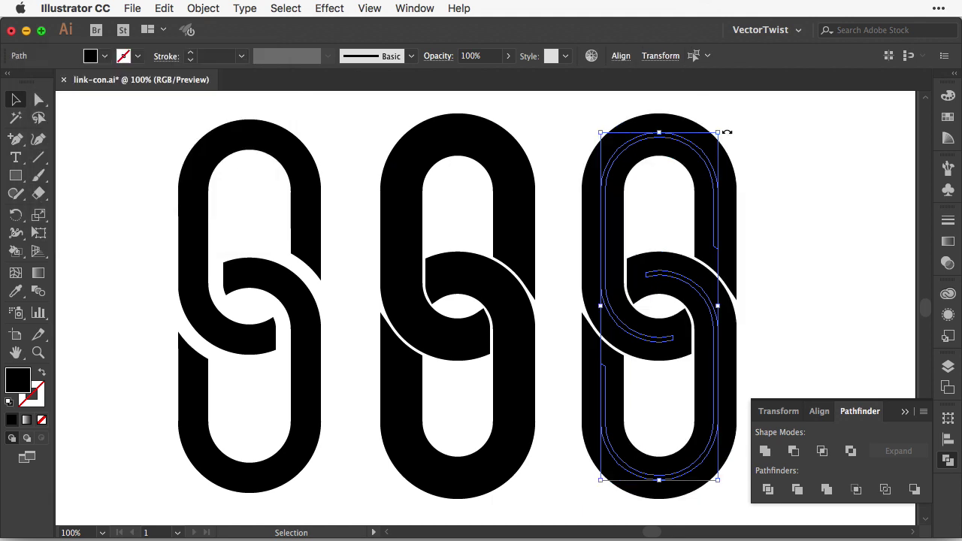
{"action": "left_click", "coordinate": [948, 120]}
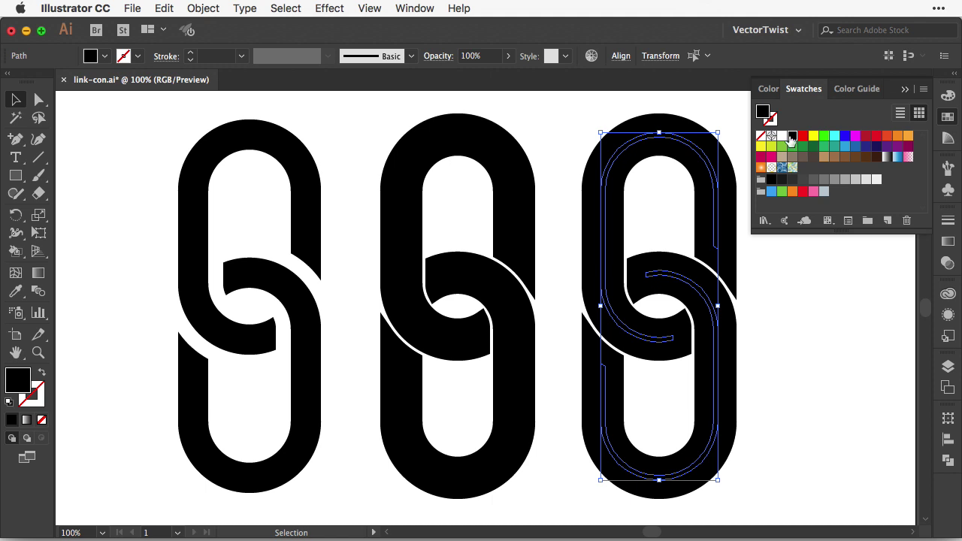
{"action": "left_click", "coordinate": [782, 136]}
{"action": "left_click", "coordinate": [788, 327]}
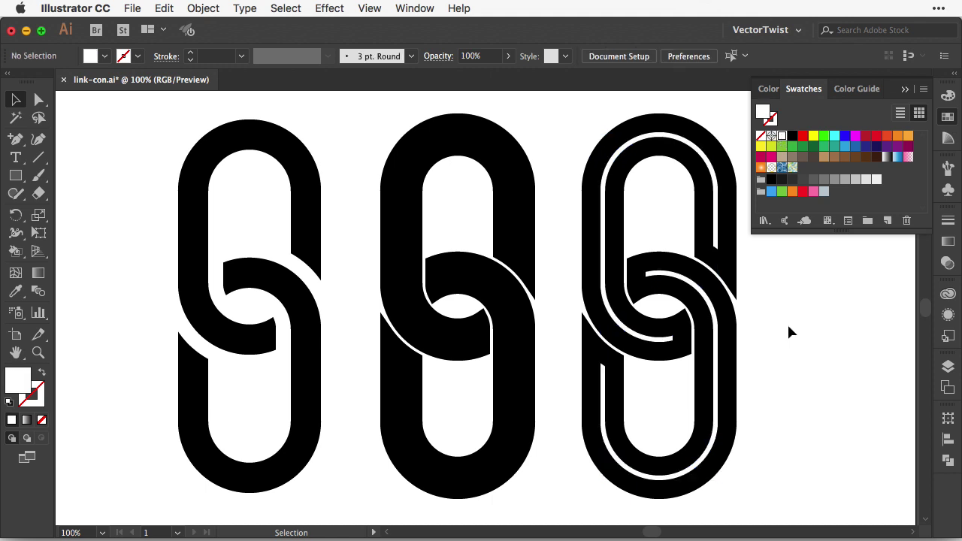
{"action": "left_click", "coordinate": [787, 322]}
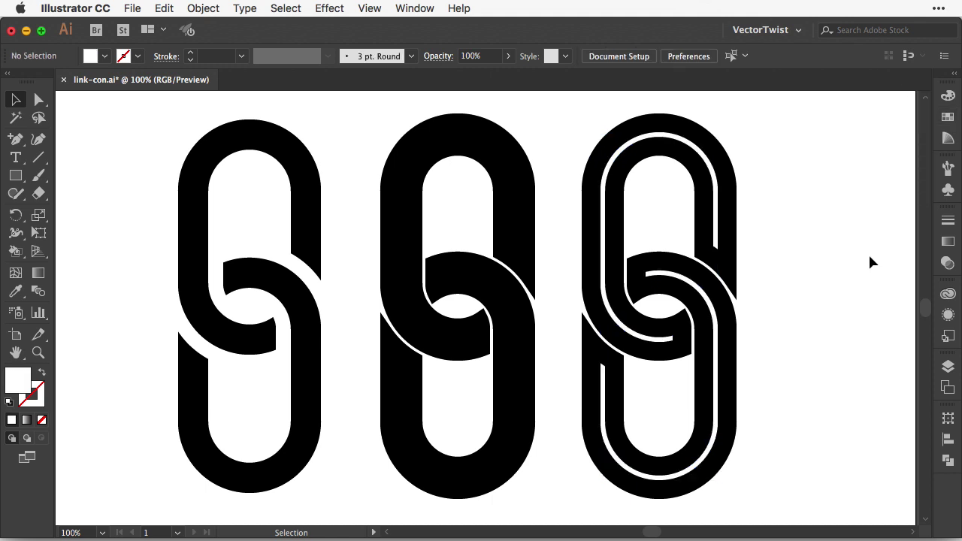